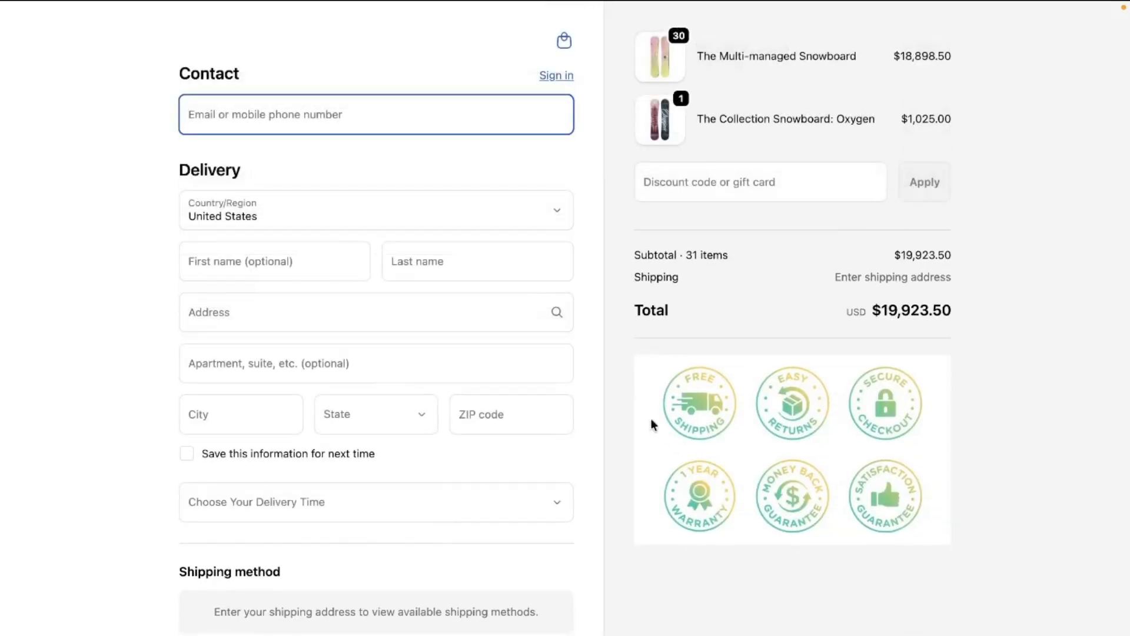
left_click_drag(616, 345, 986, 549)
left_click(986, 554)
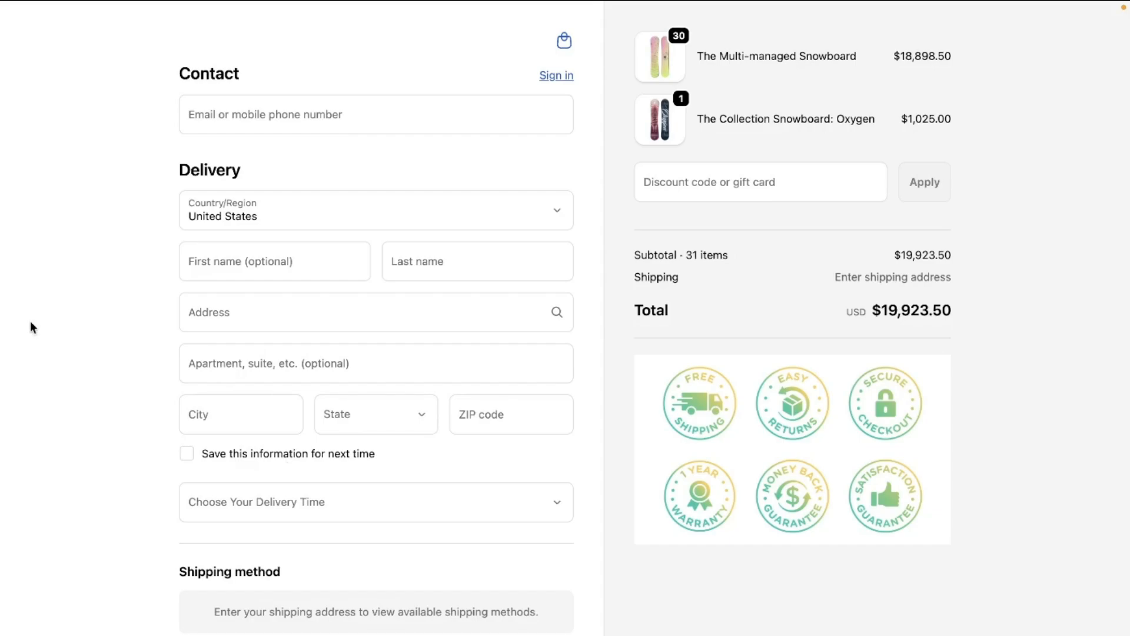
Switch from the checkout page to the Checkout Extensions Ninja listing on the Shopify App Store
mouse_move(2, 323)
left_click(91, 277)
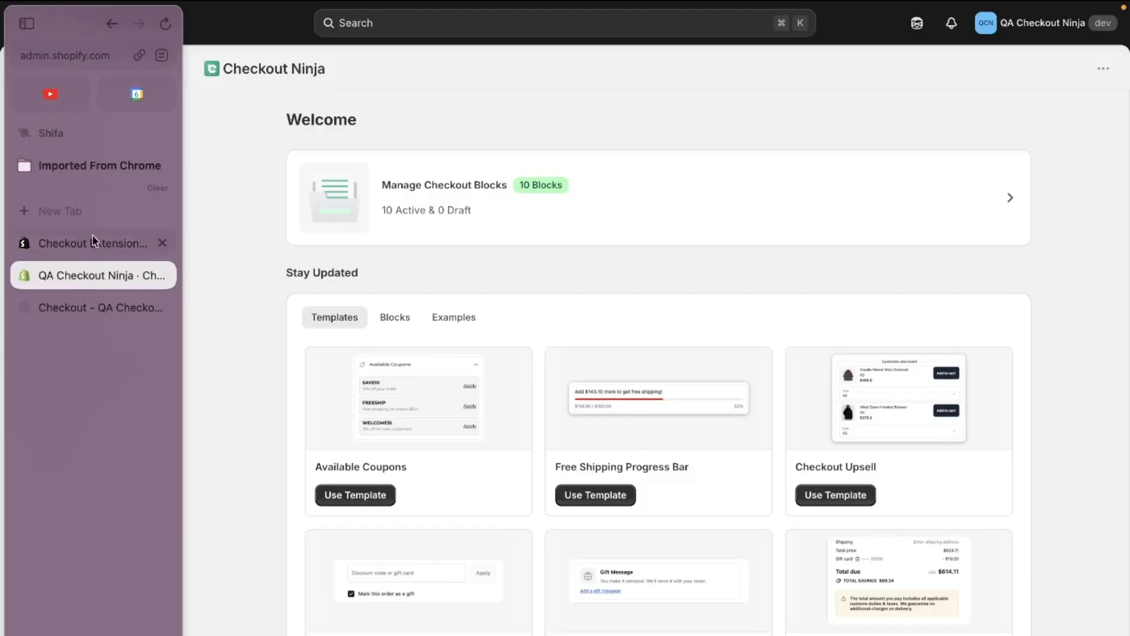
left_click(96, 240)
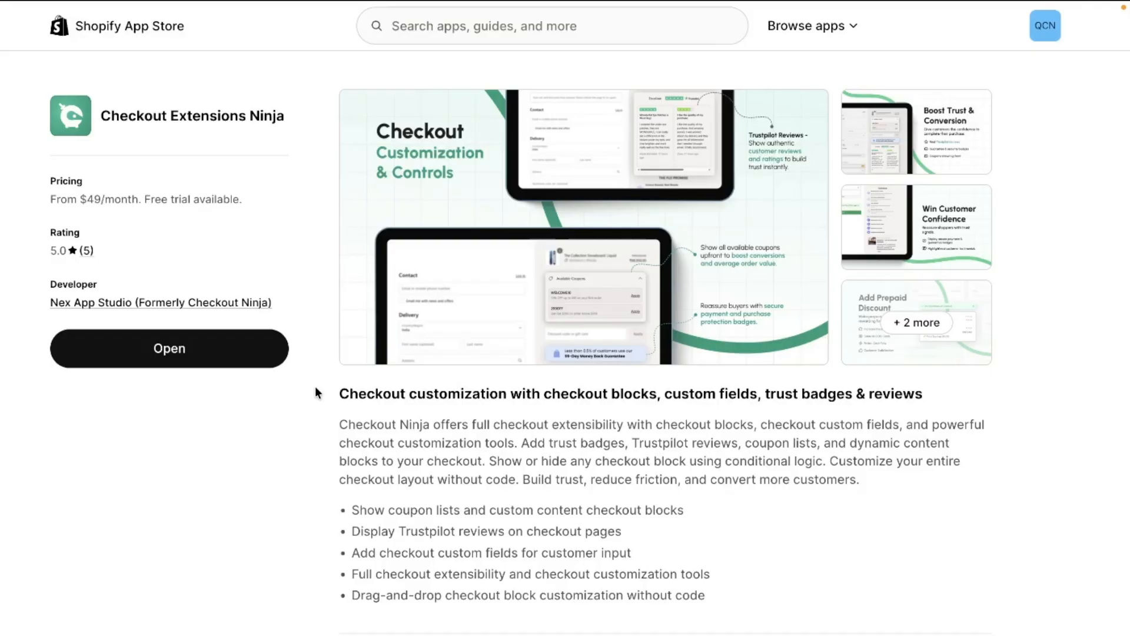
Switch to the Shopify admin and start a new Checkout Ninja block without using a template
mouse_move(1, 343)
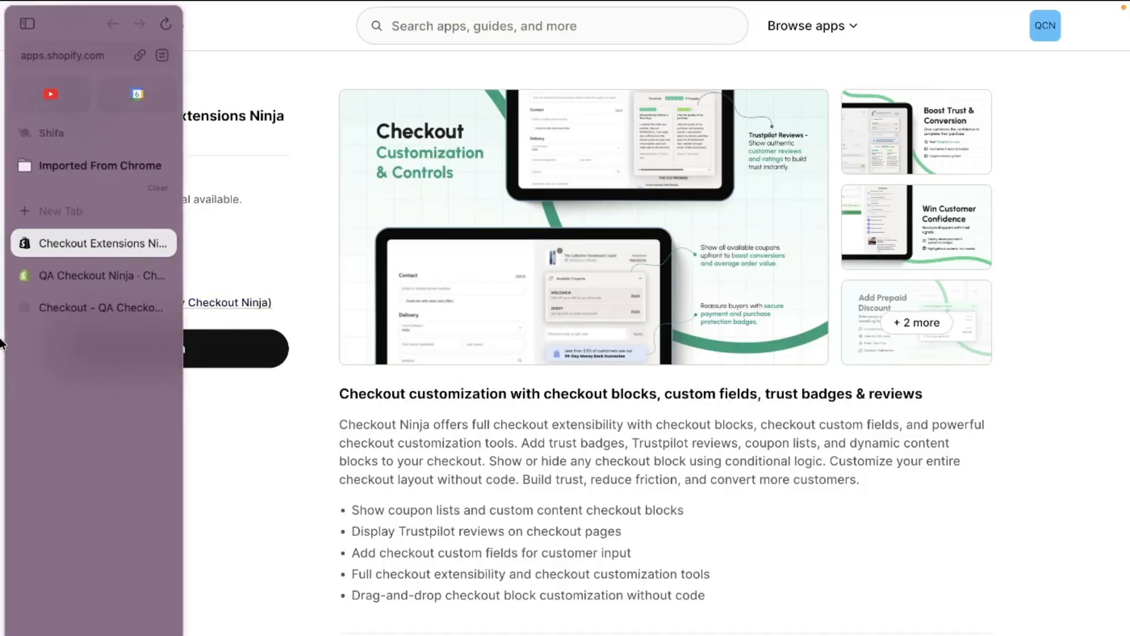
left_click(97, 275)
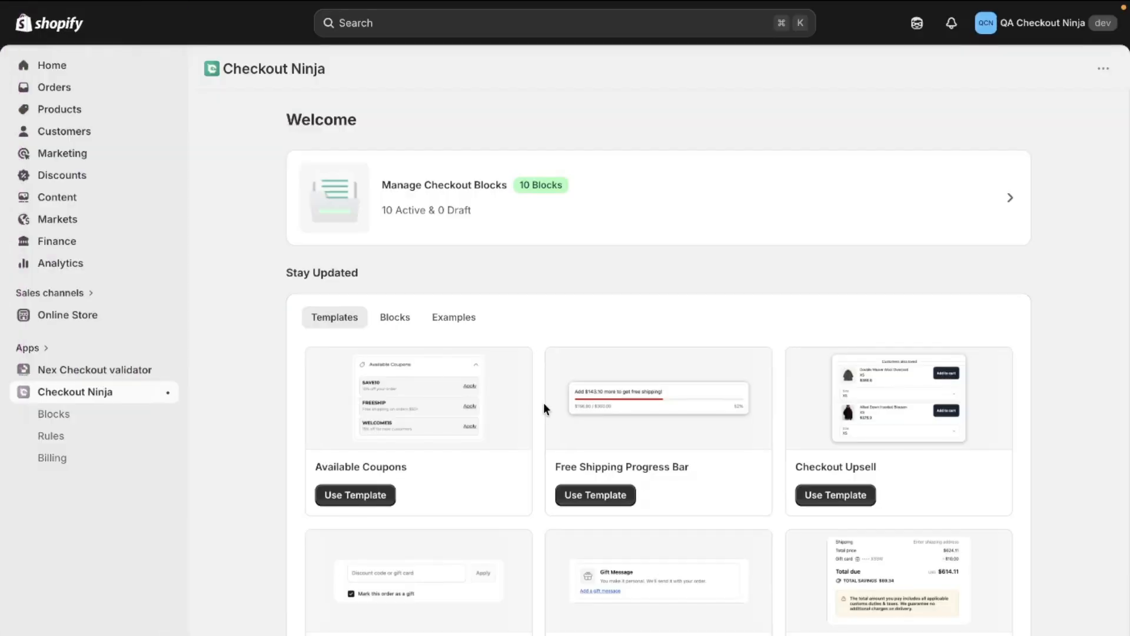
left_click(98, 422)
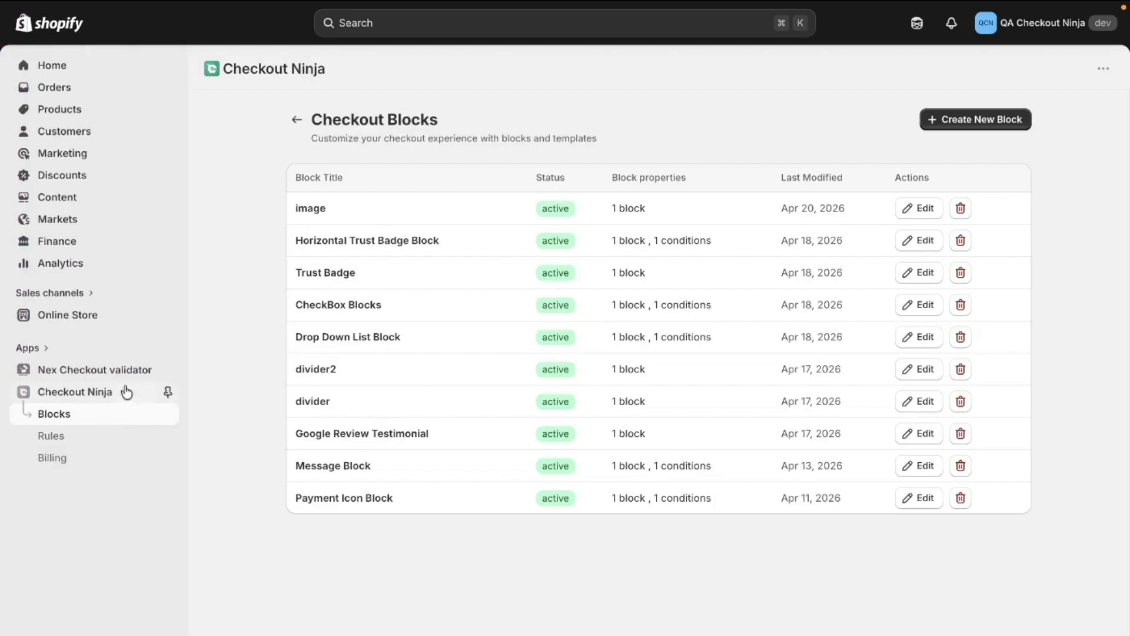
left_click(960, 125)
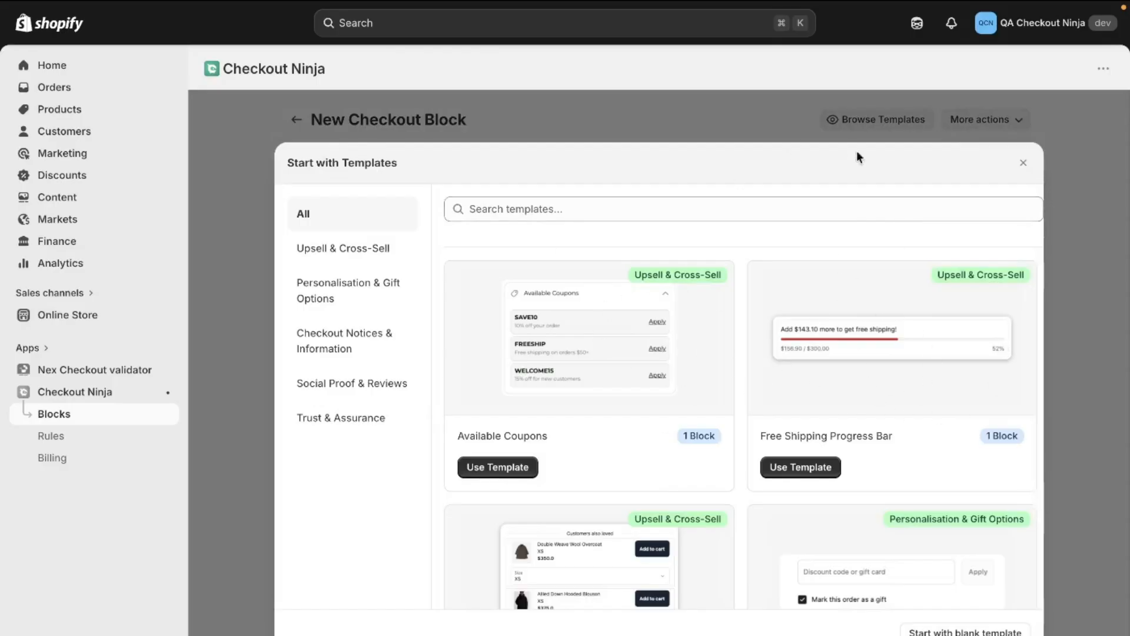
scroll(719, 337, "down", 12)
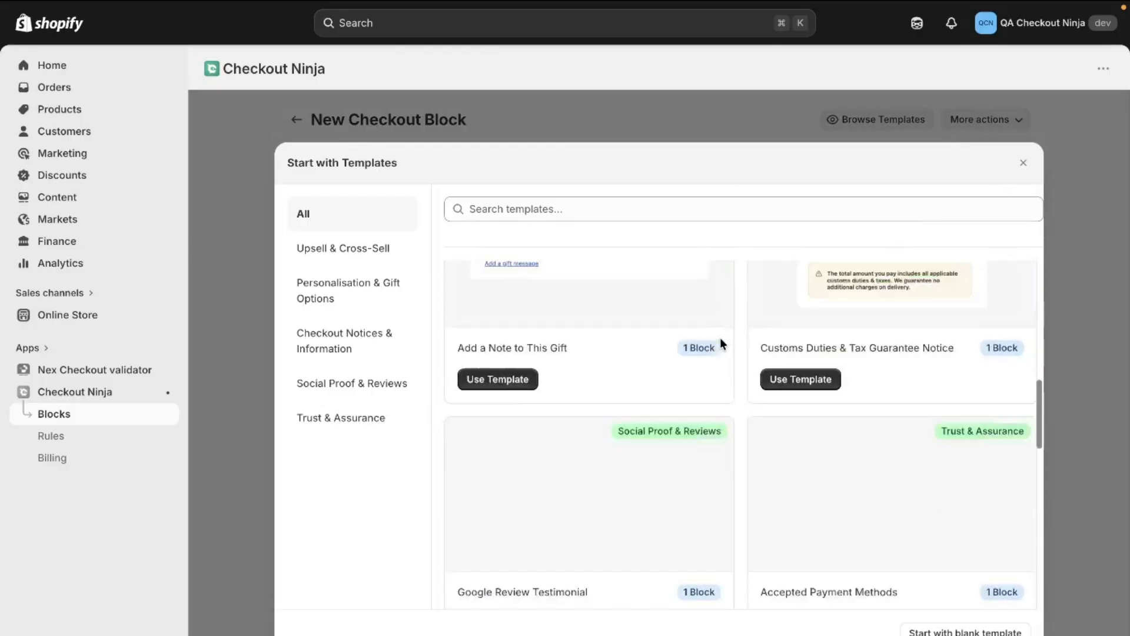
scroll(720, 337, "up", 12)
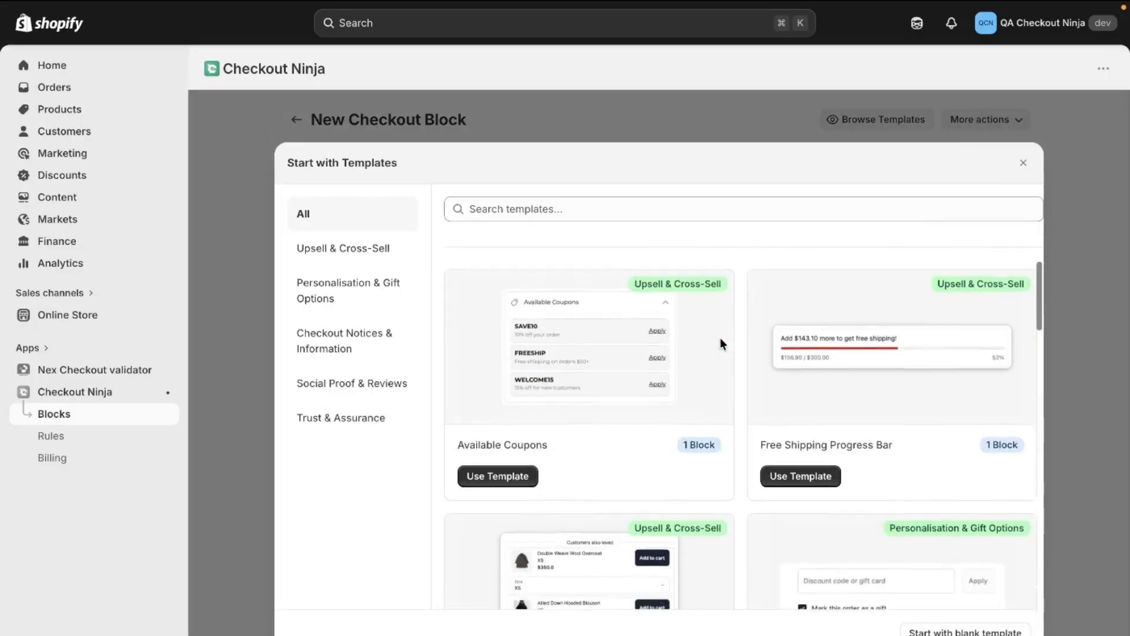
left_click(1021, 165)
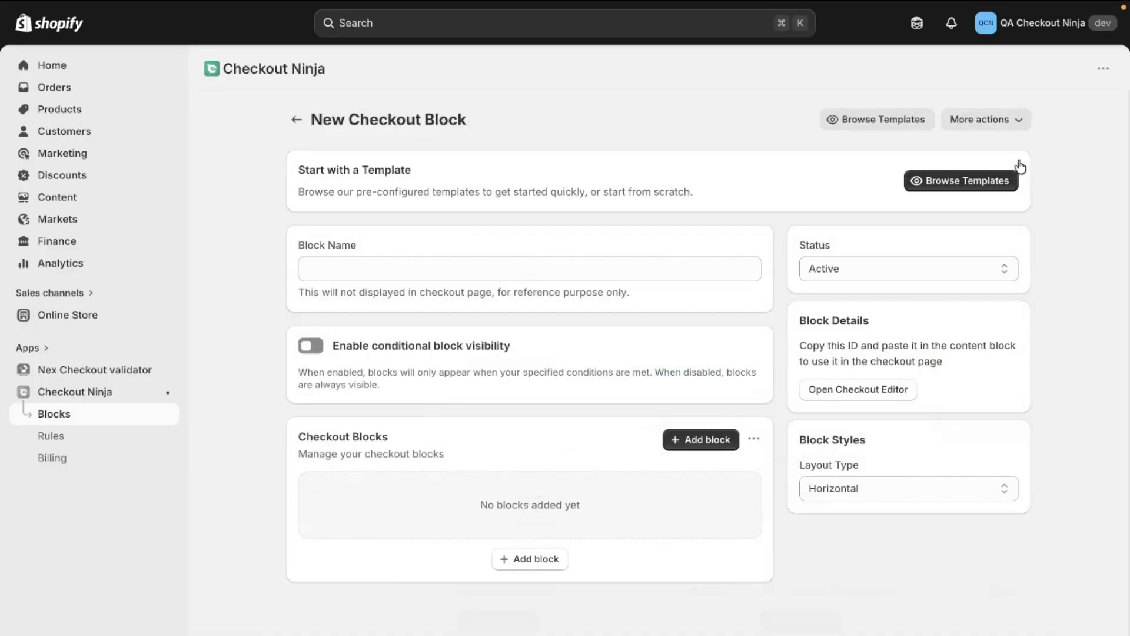
Search the block types for "Image" and add the Image block to the new checkout block
left_click(726, 446)
left_click(571, 237)
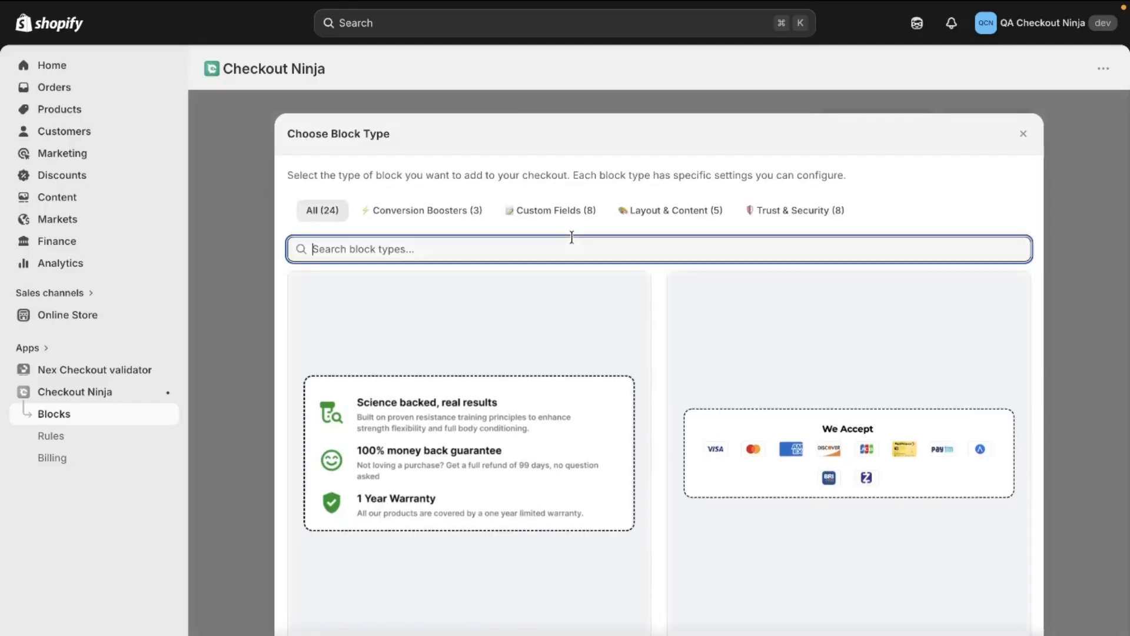
type("Ima")
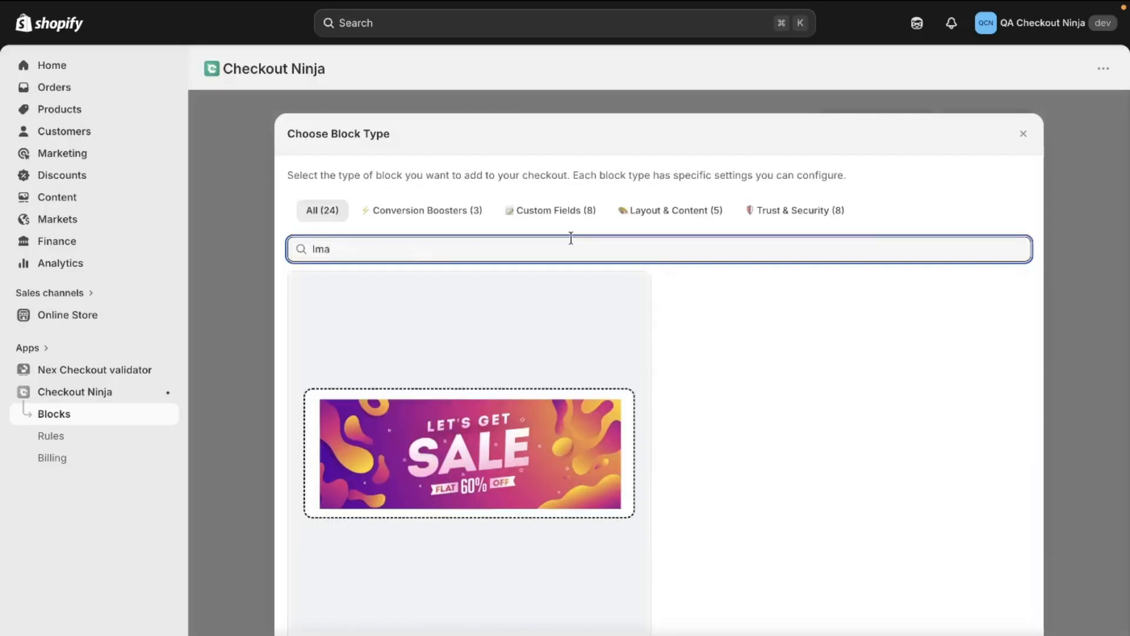
type("ge")
scroll(566, 391, "down", 2)
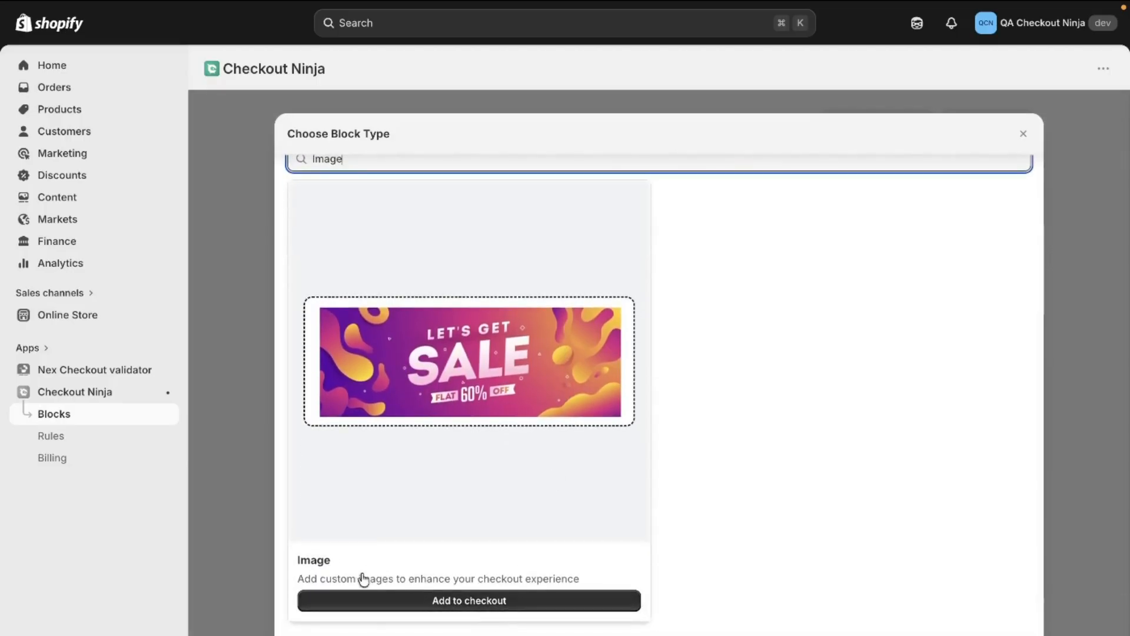
left_click(488, 603)
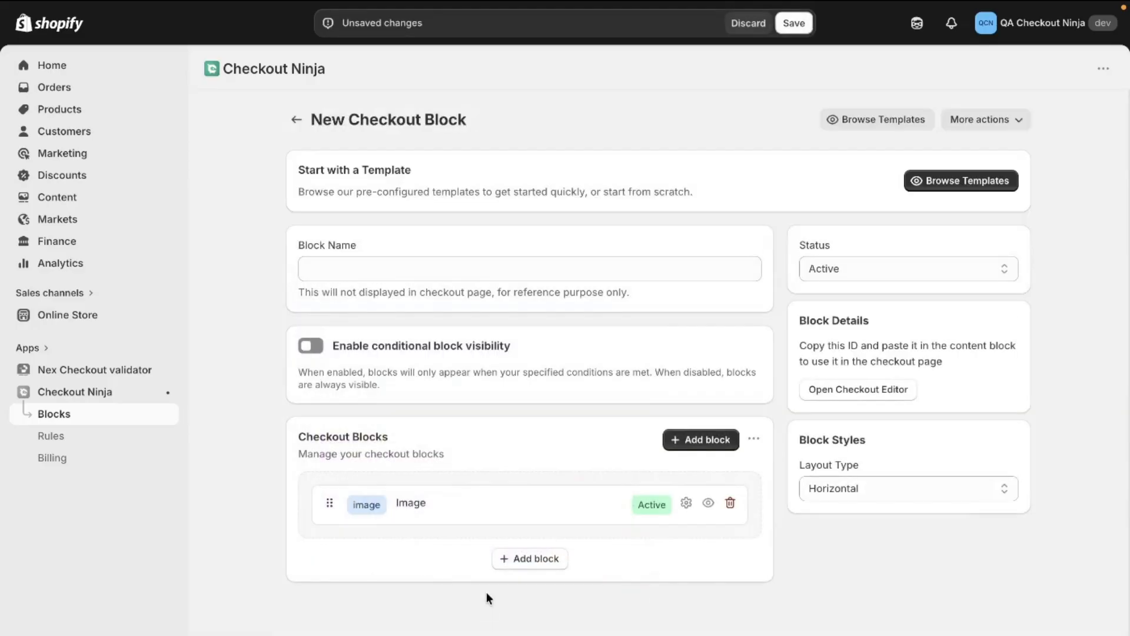
Name the new checkout block "Image Block"
left_click(471, 276)
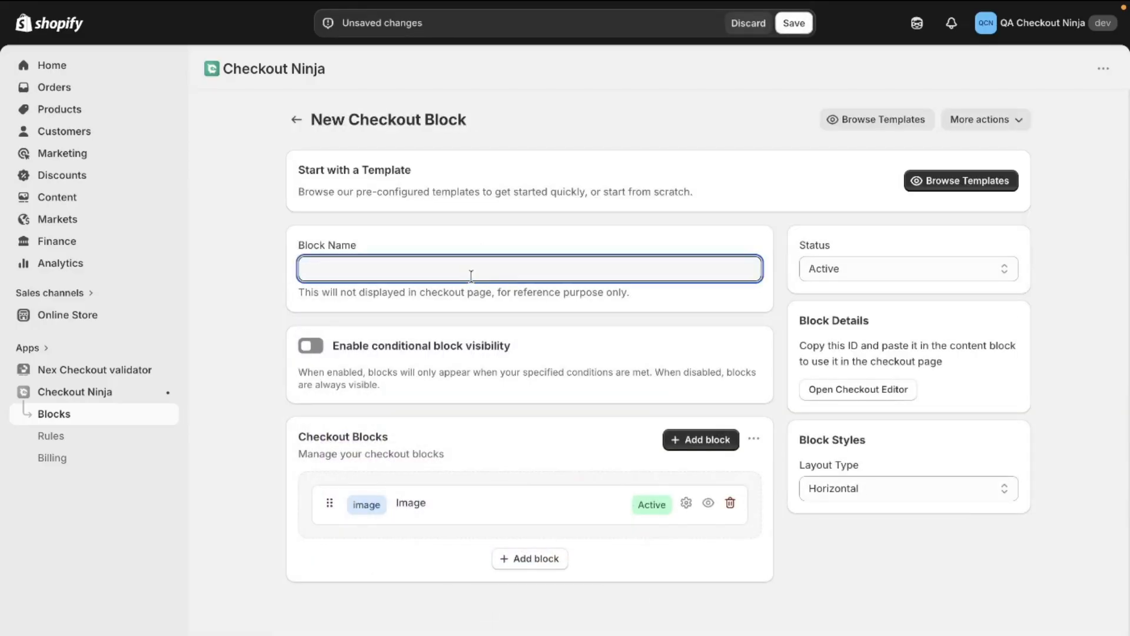
type("Image Block")
left_click(312, 352)
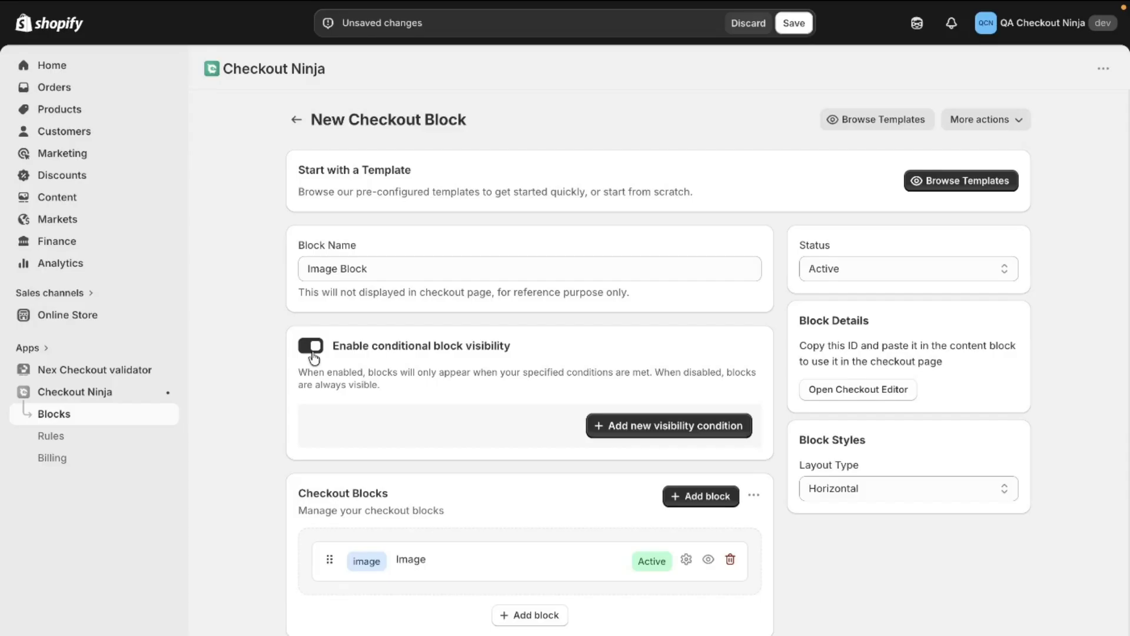
left_click(615, 425)
left_click(609, 448)
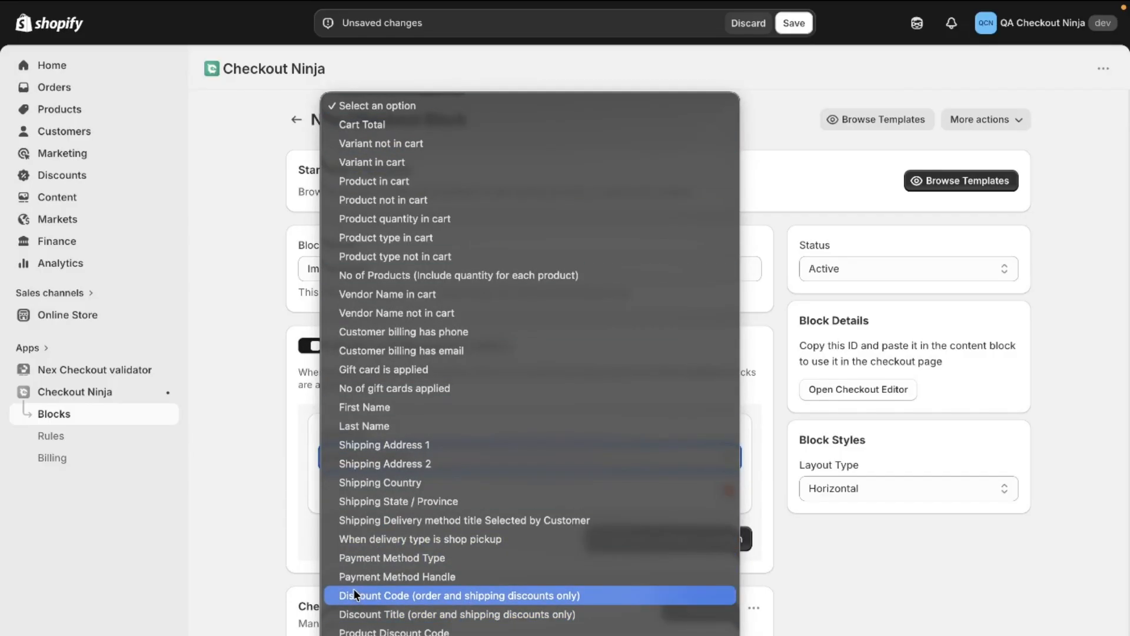
left_click(309, 405)
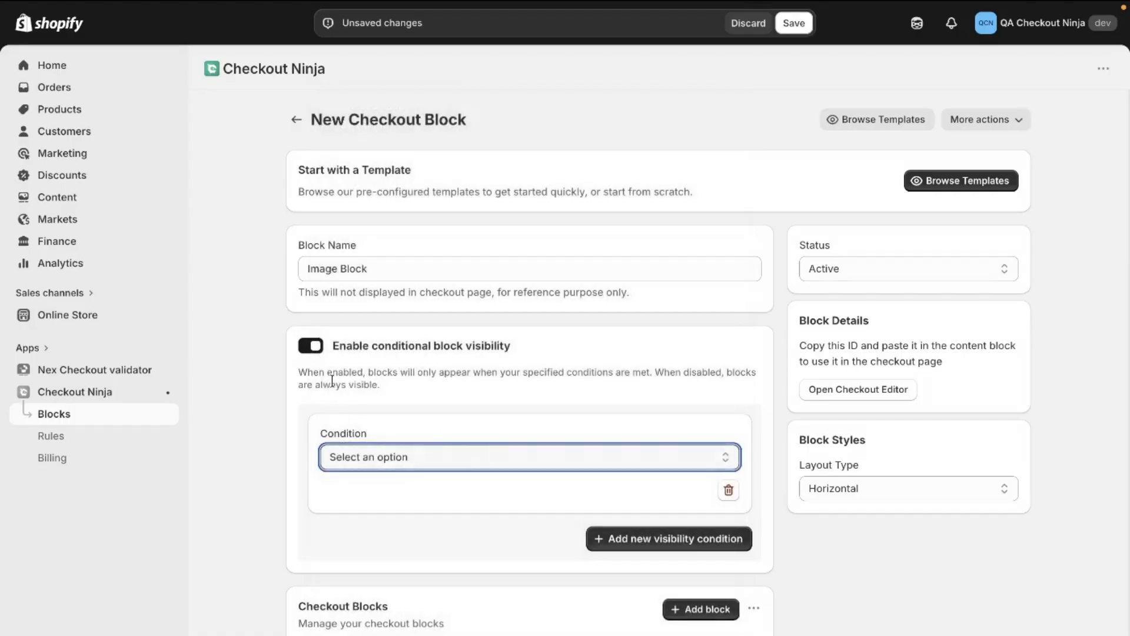
left_click(312, 346)
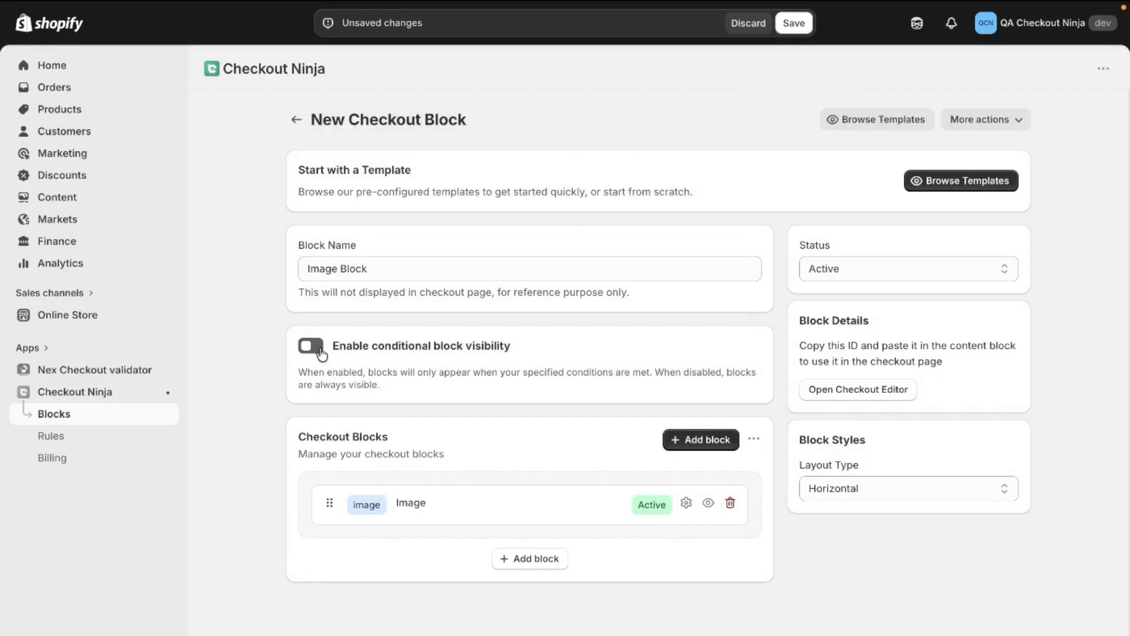
Configure the Image block with the round trust-badges picture from the store files and resolution 3, and save the checkout block
left_click(465, 498)
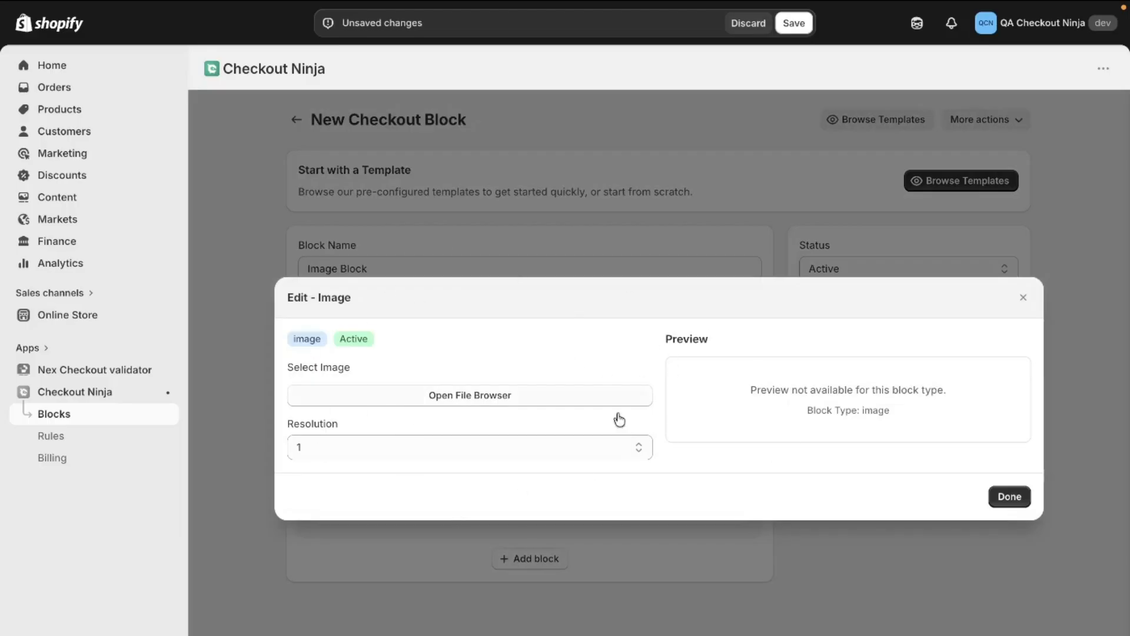
left_click(497, 397)
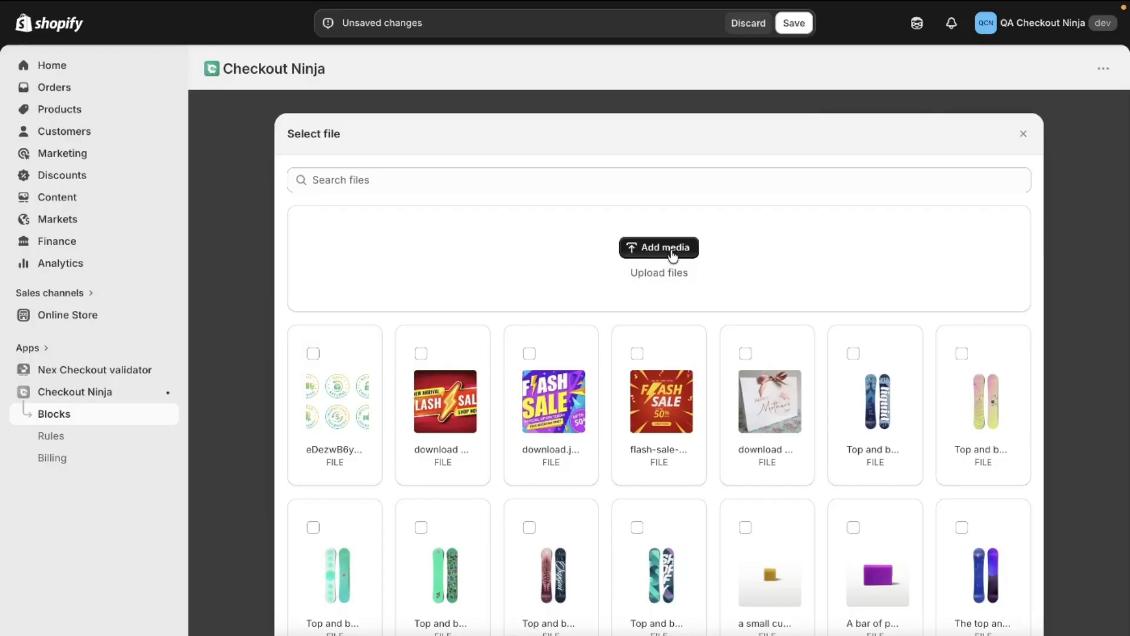
left_click(321, 362)
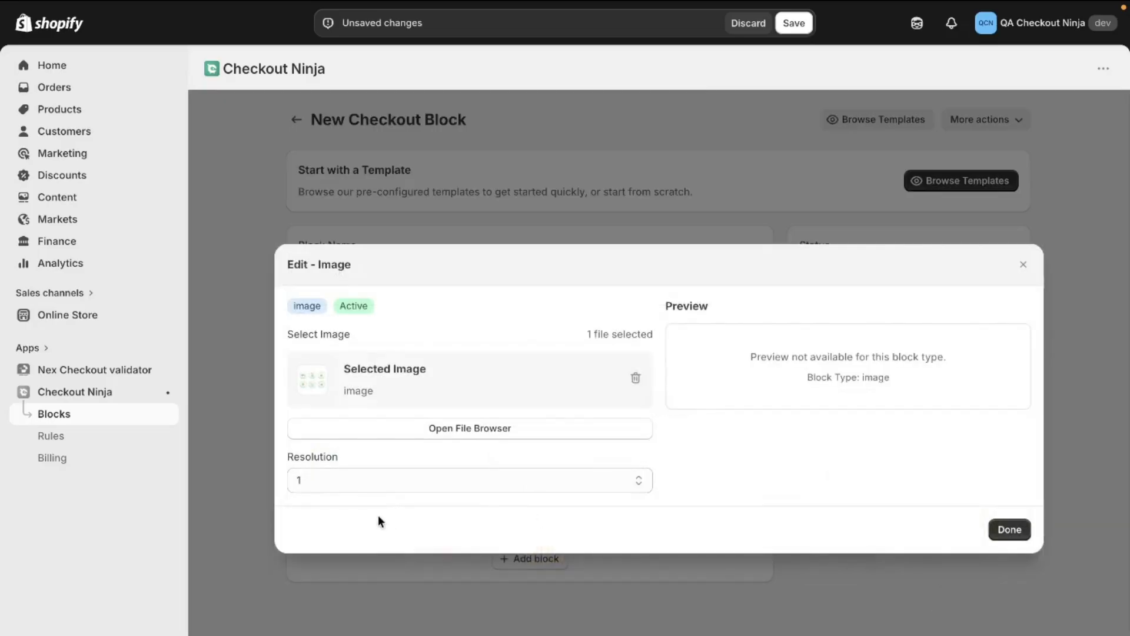
left_click(442, 484)
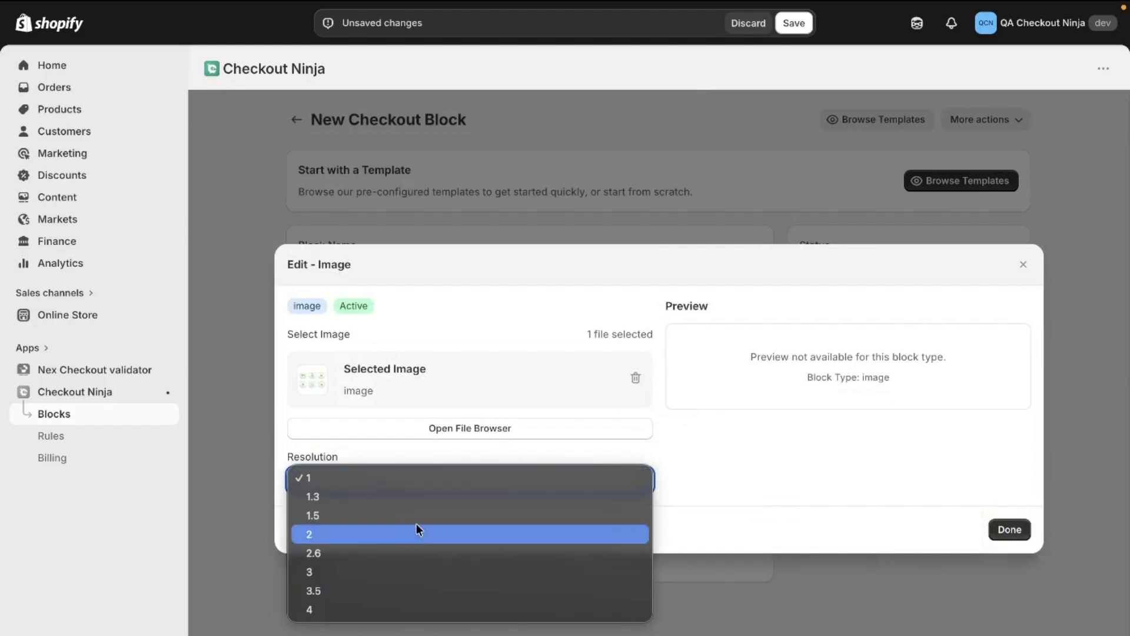
left_click(415, 577)
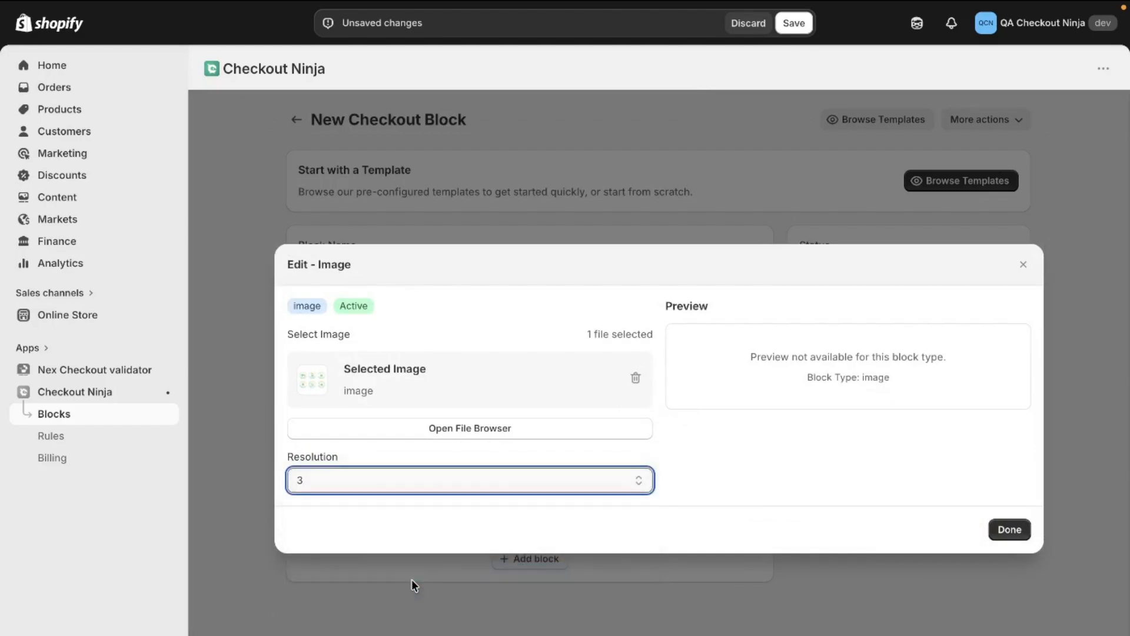
left_click(1009, 529)
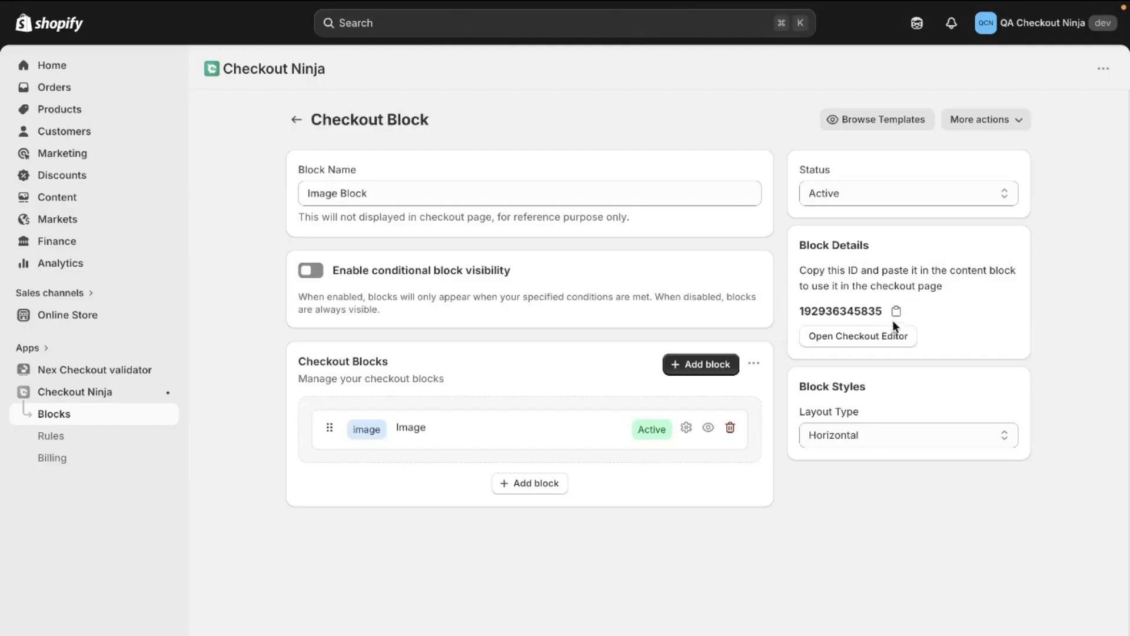
left_click(892, 337)
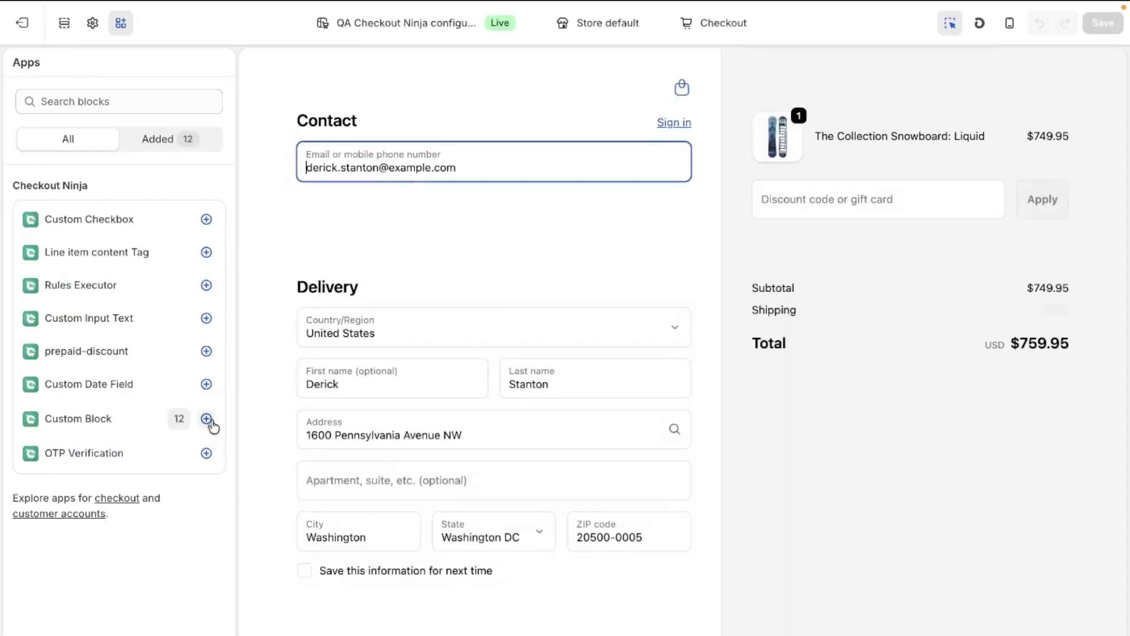
left_click(208, 420)
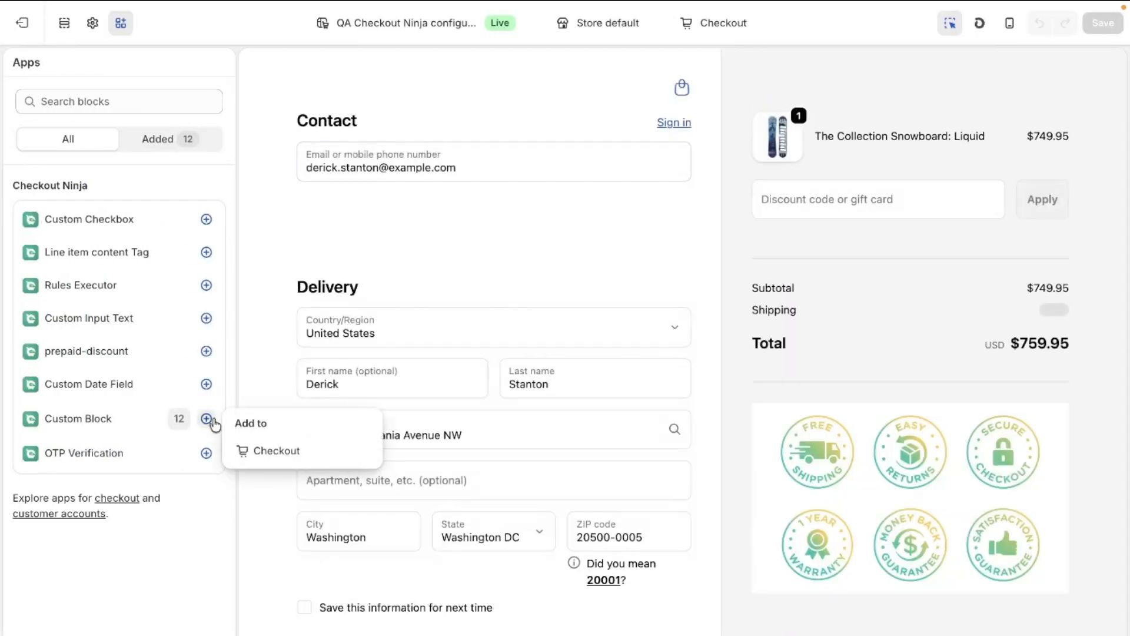
left_click(282, 460)
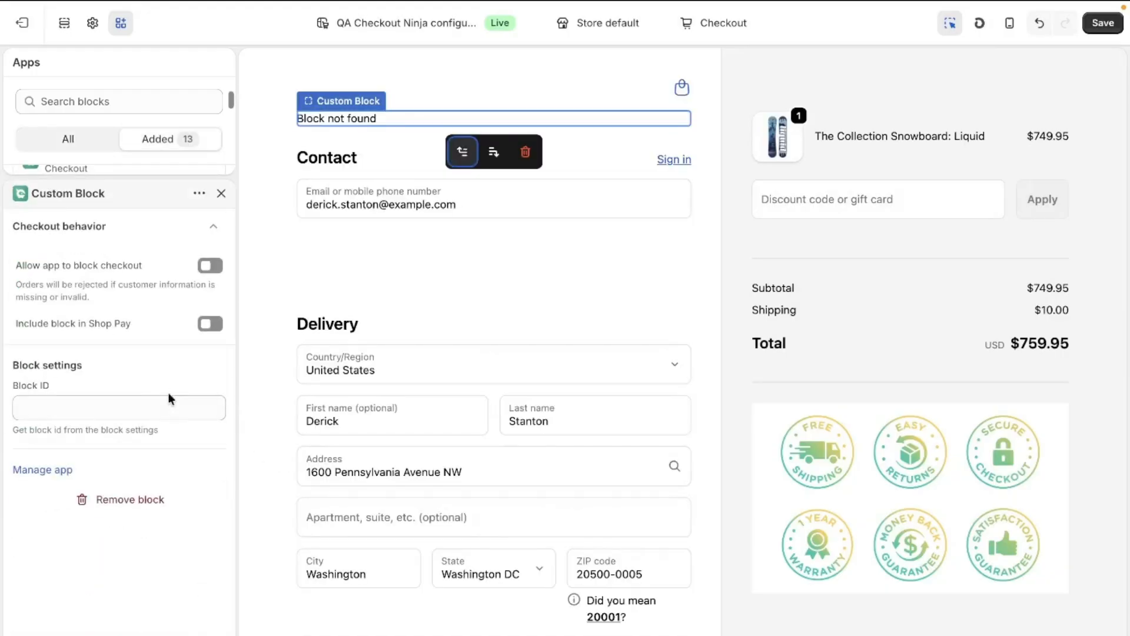
left_click(176, 411)
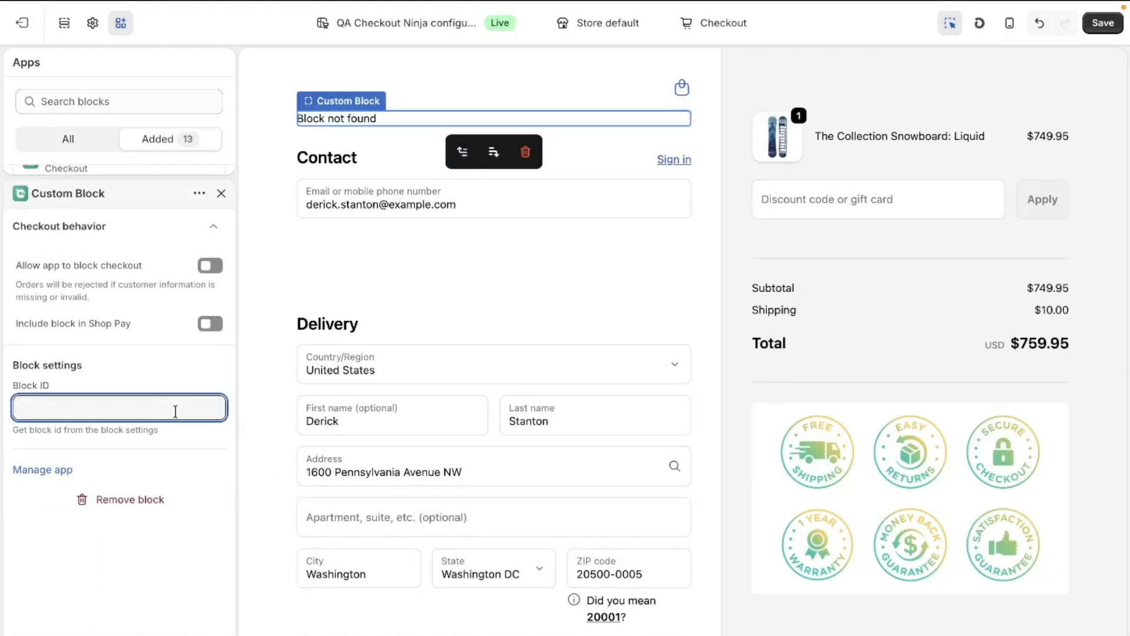
key("ctrl+v")
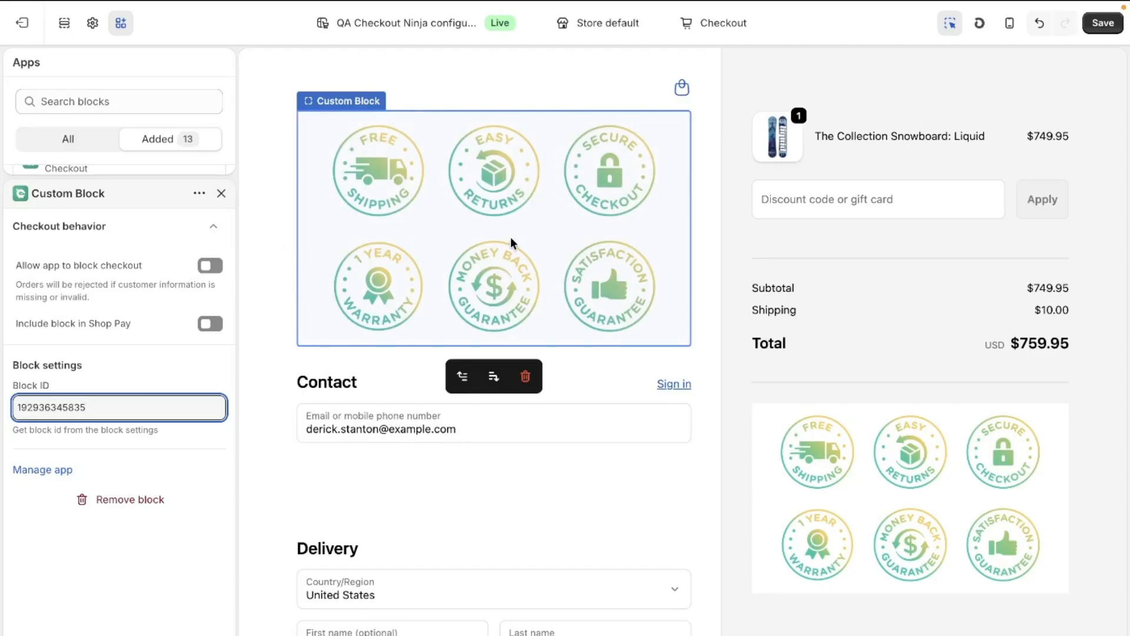
Move the new Custom Block from the top of the Main section to directly below Total in the order summary
left_click(64, 23)
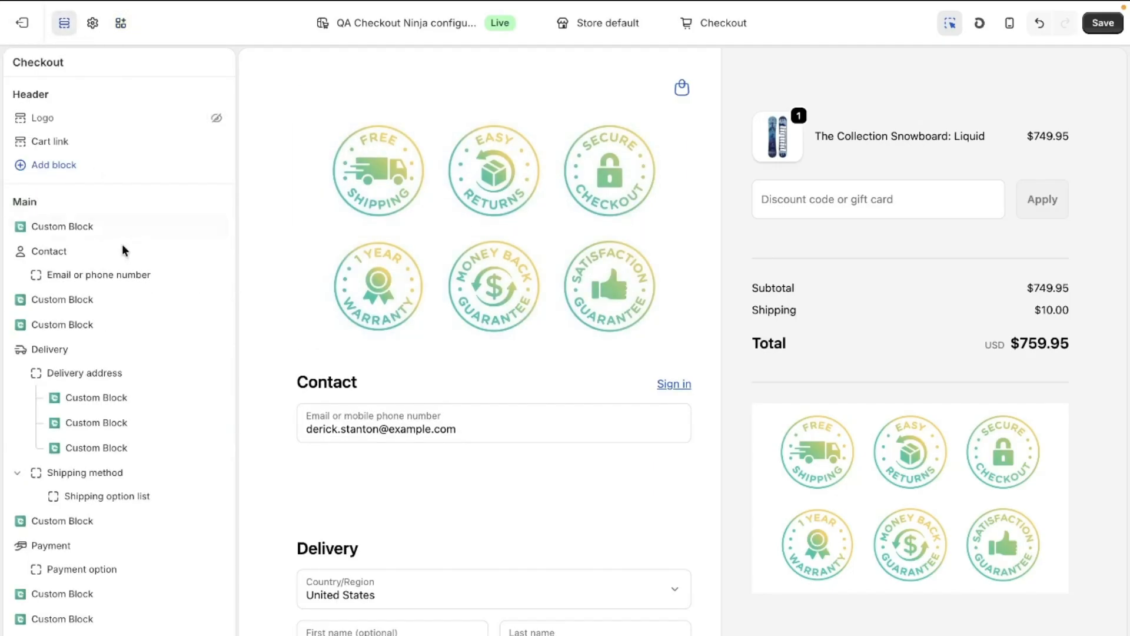
mouse_move(112, 229)
left_mouse_down()
mouse_move(149, 598)
mouse_move(134, 406)
mouse_move(126, 500)
mouse_move(109, 292)
mouse_move(118, 201)
mouse_move(106, 245)
mouse_move(109, 227)
left_mouse_up()
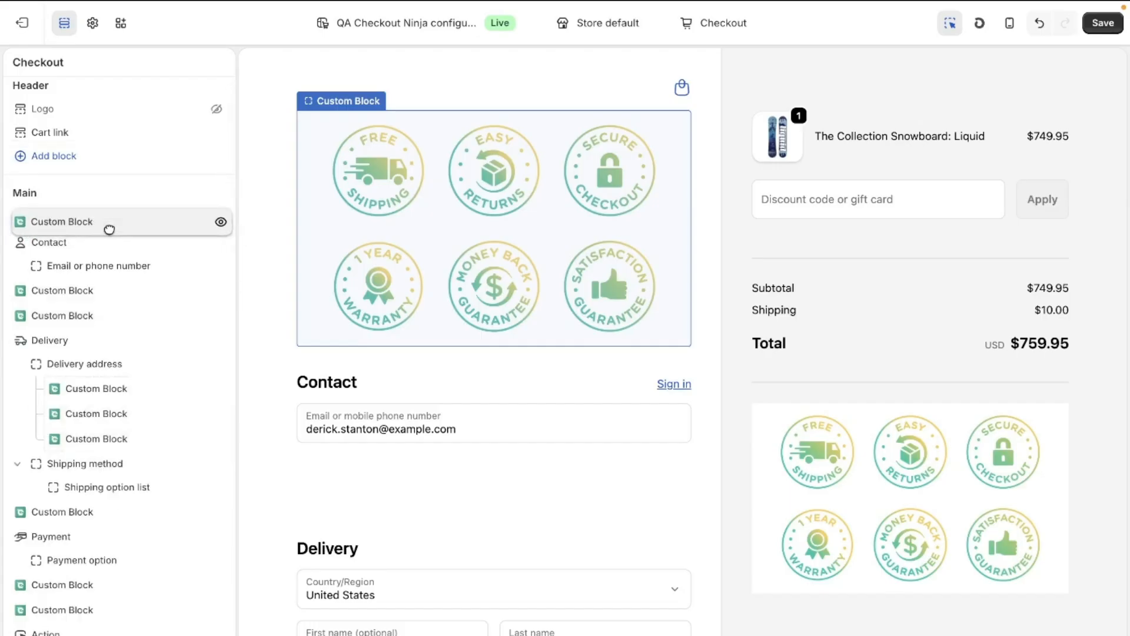
scroll(102, 273, "down", 1)
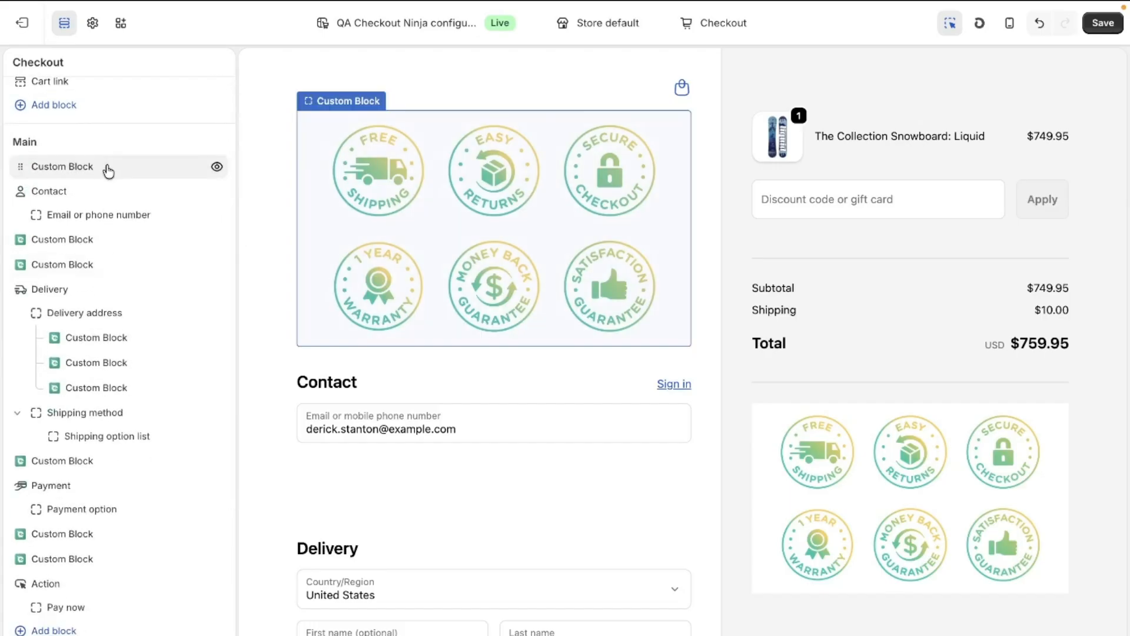
left_click_drag(108, 170, 129, 622)
scroll(881, 589, "down", 7)
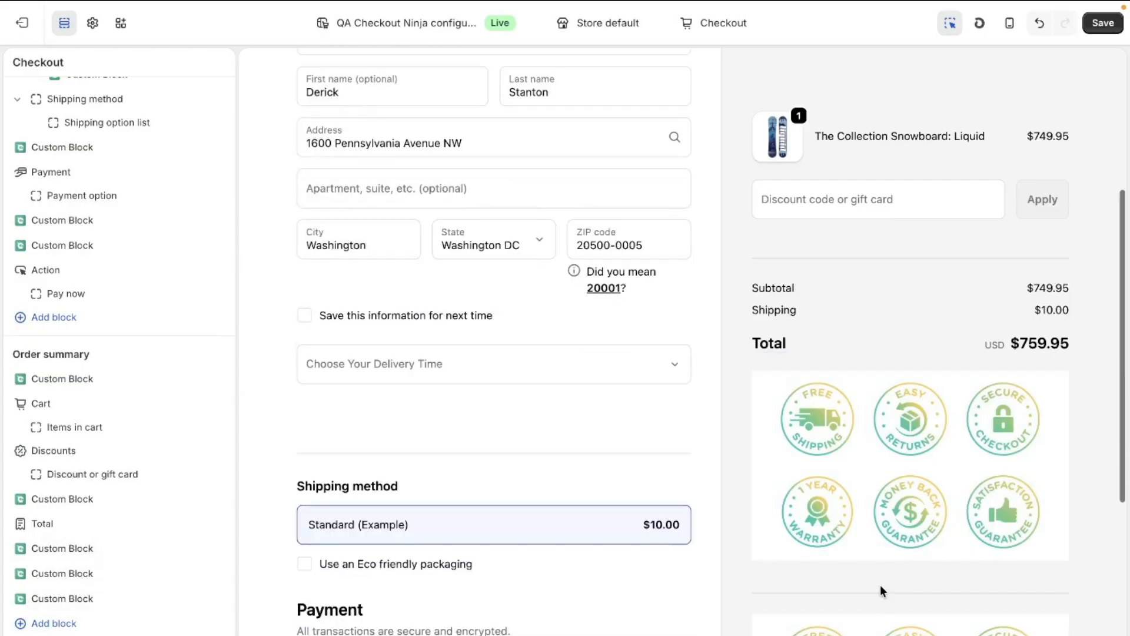
Delete the duplicate trust-badge Custom Block directly below Total in the order summary
scroll(947, 351, "up", 1)
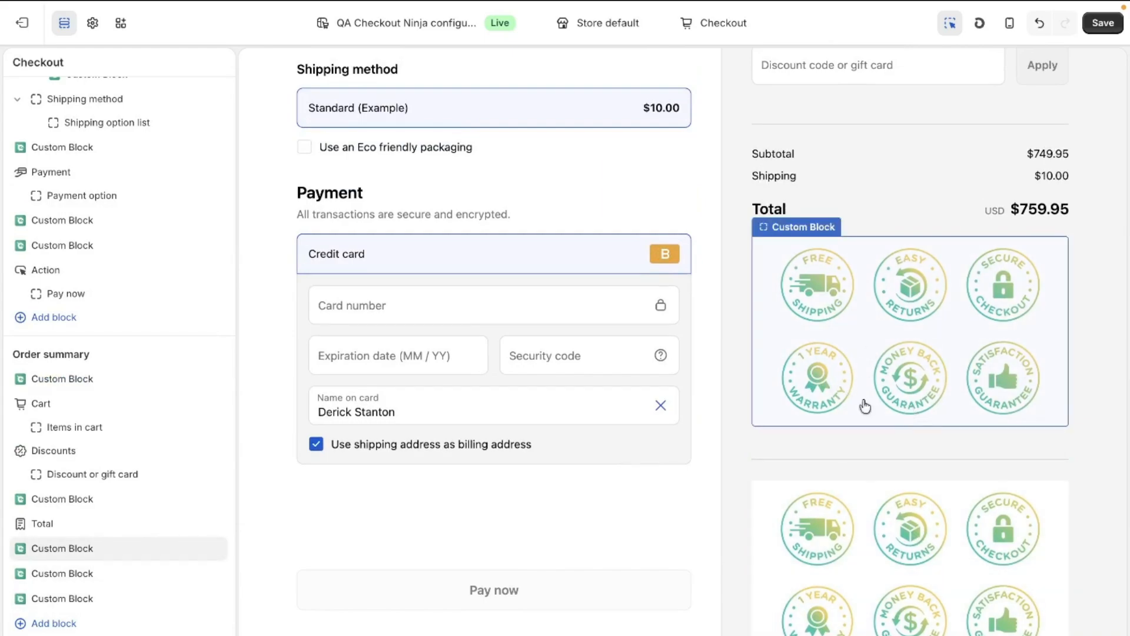
left_click(886, 344)
left_click(949, 465)
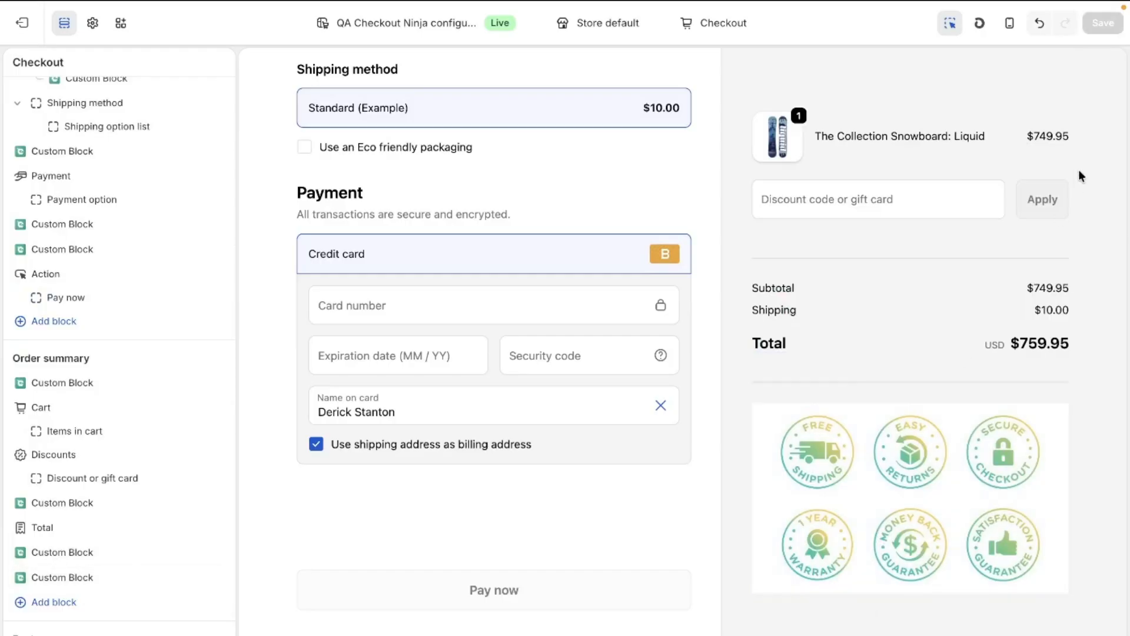
left_click(1106, 21)
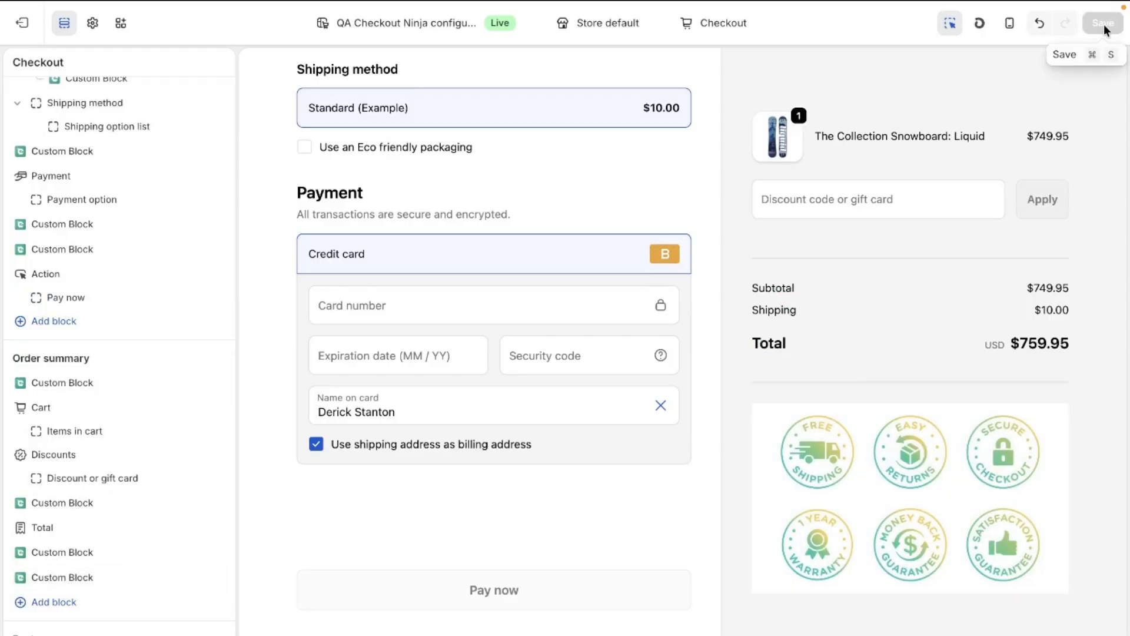